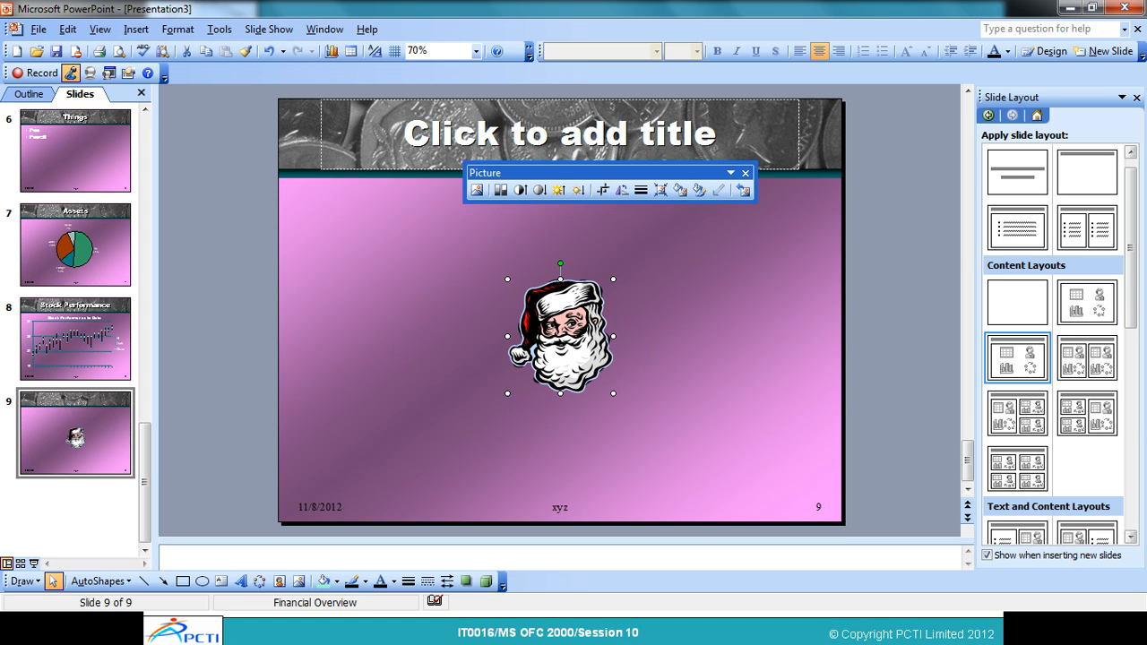
Enlarge the Santa clip art to roughly twice its size and move it to the right half of slide 9.
drag(612, 393, 715, 501)
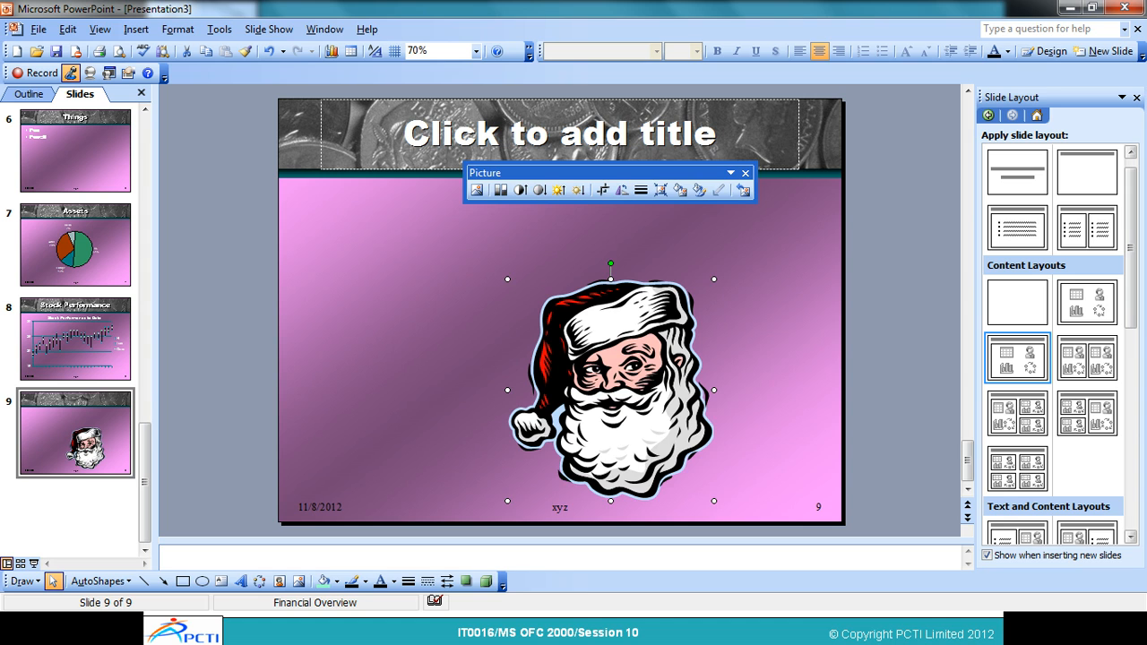
drag(677, 331, 679, 331)
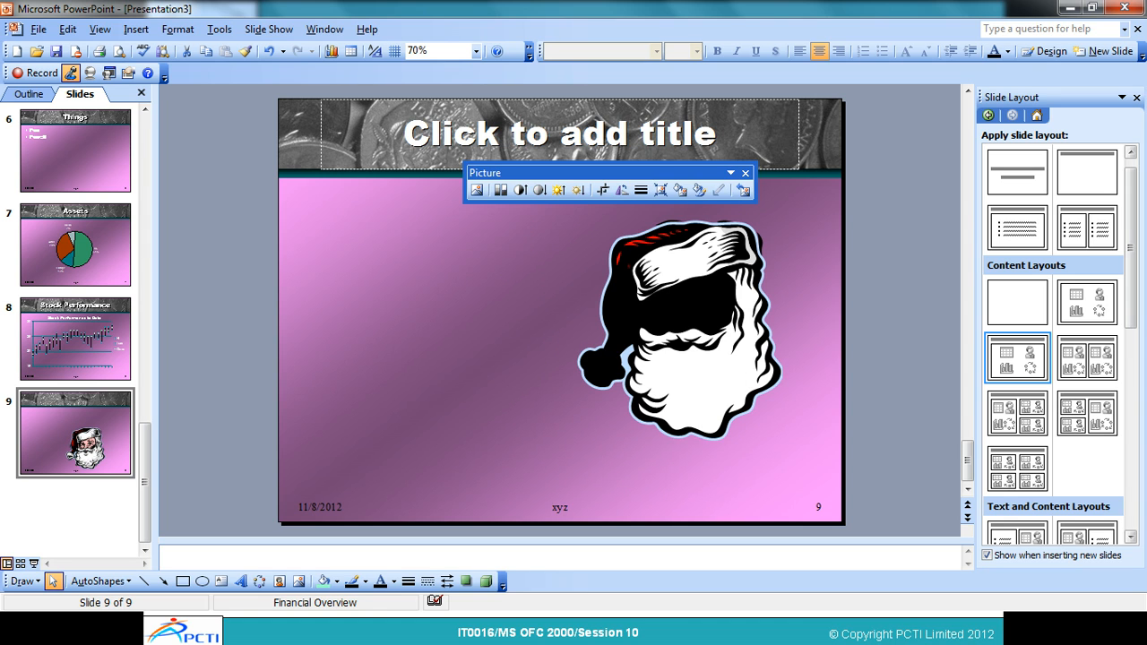
click(476, 189)
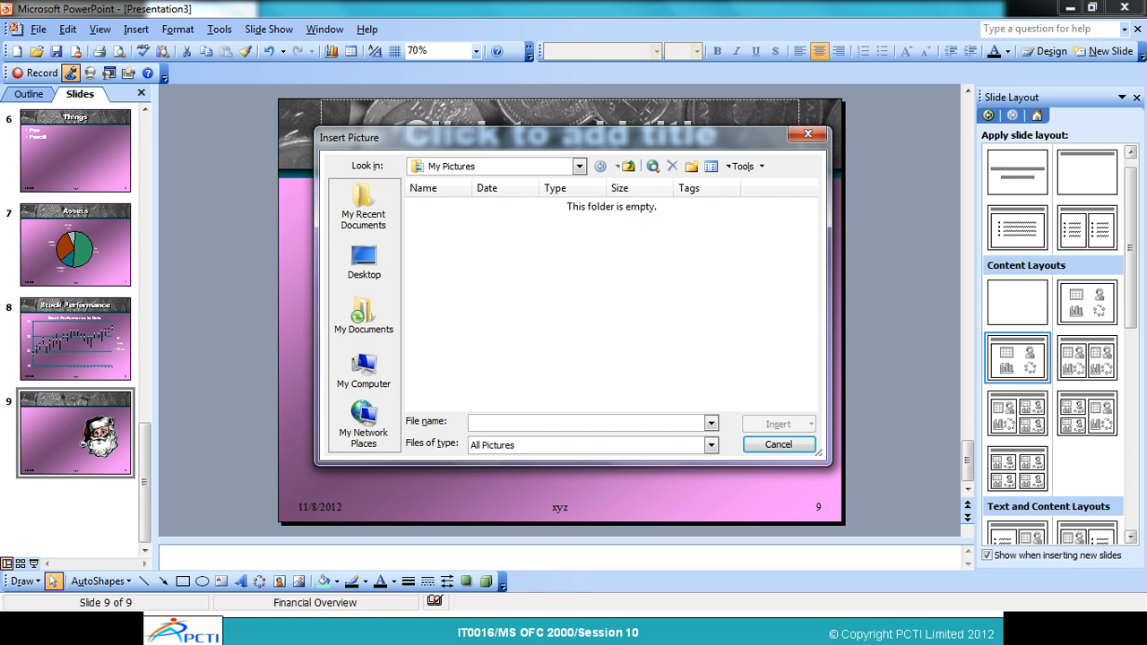
click(777, 443)
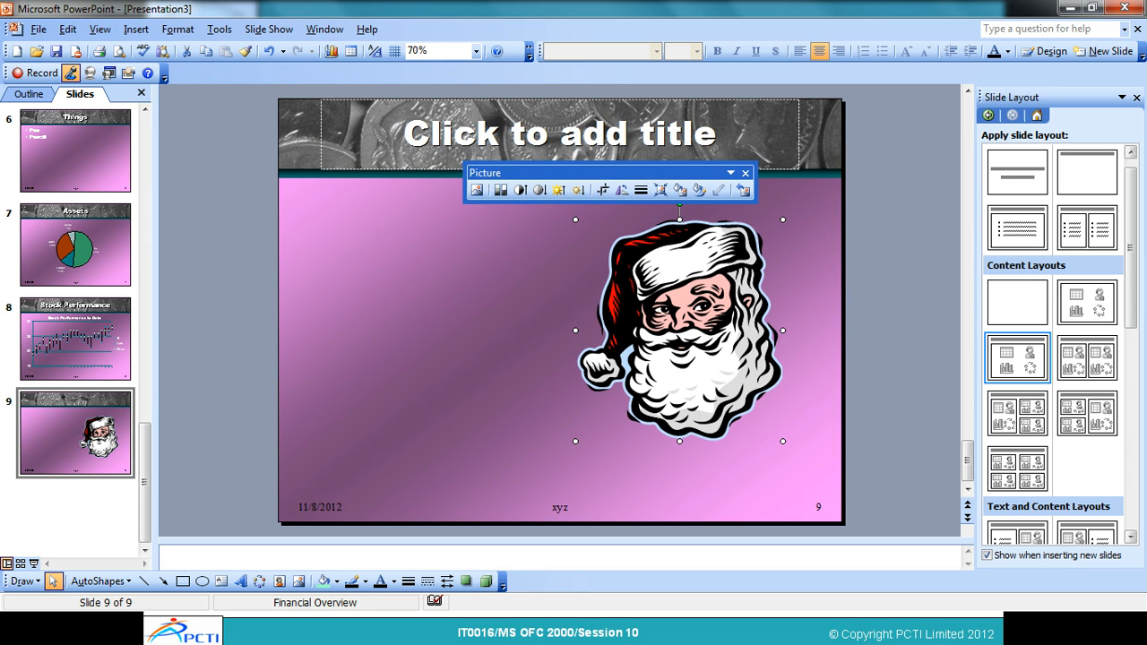
click(136, 30)
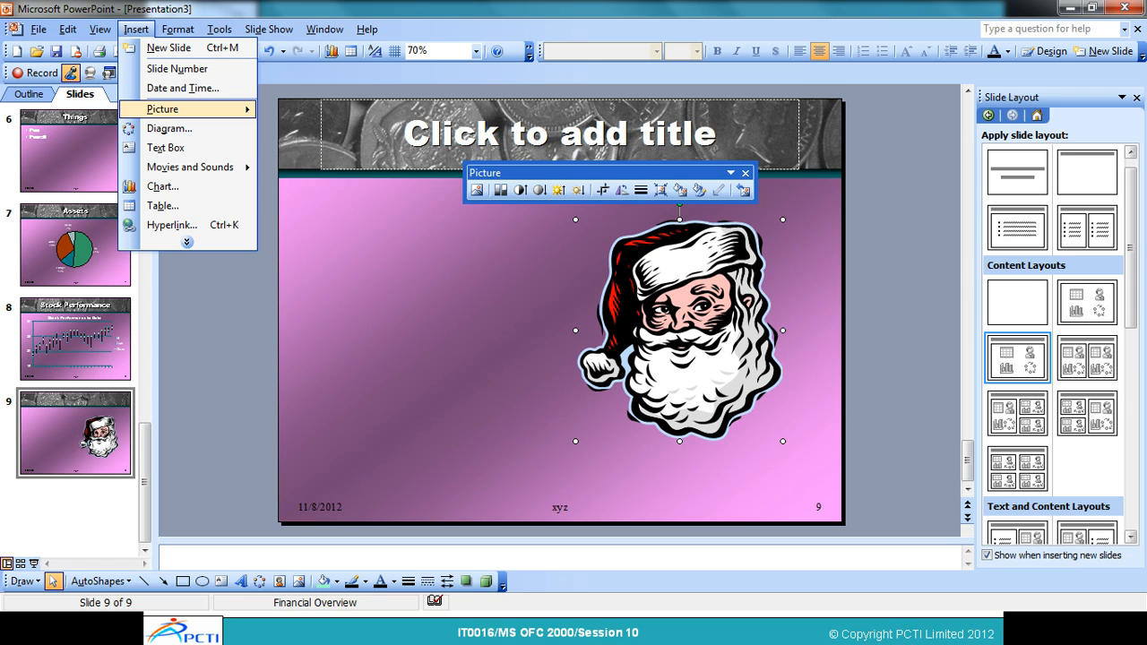
mouse_move(179, 108)
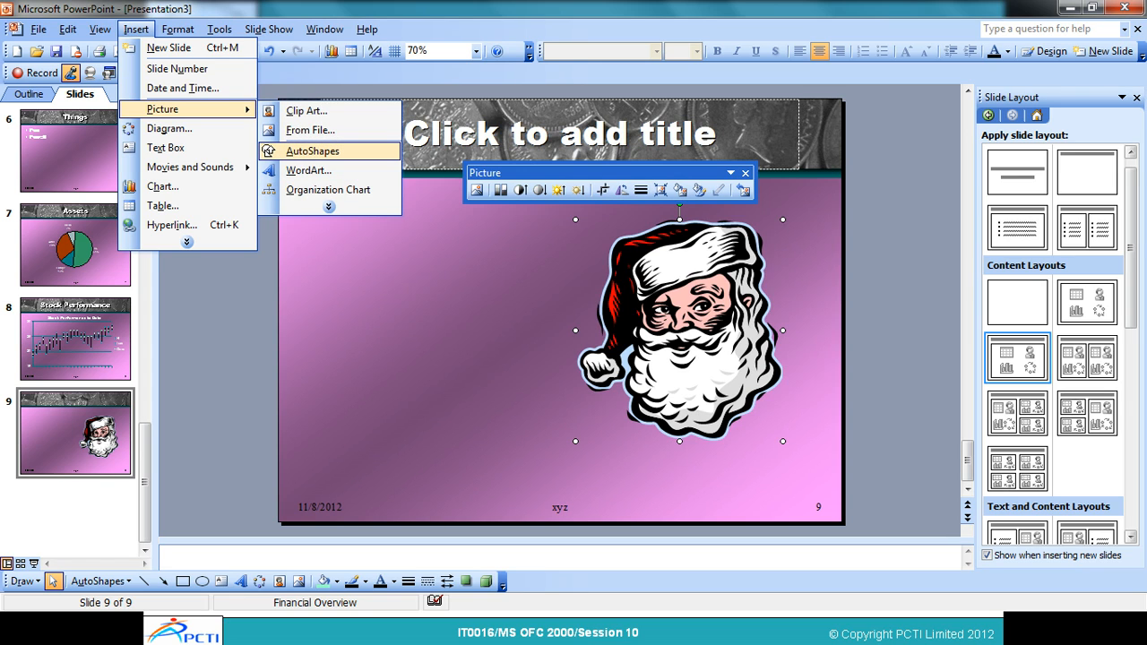
click(312, 151)
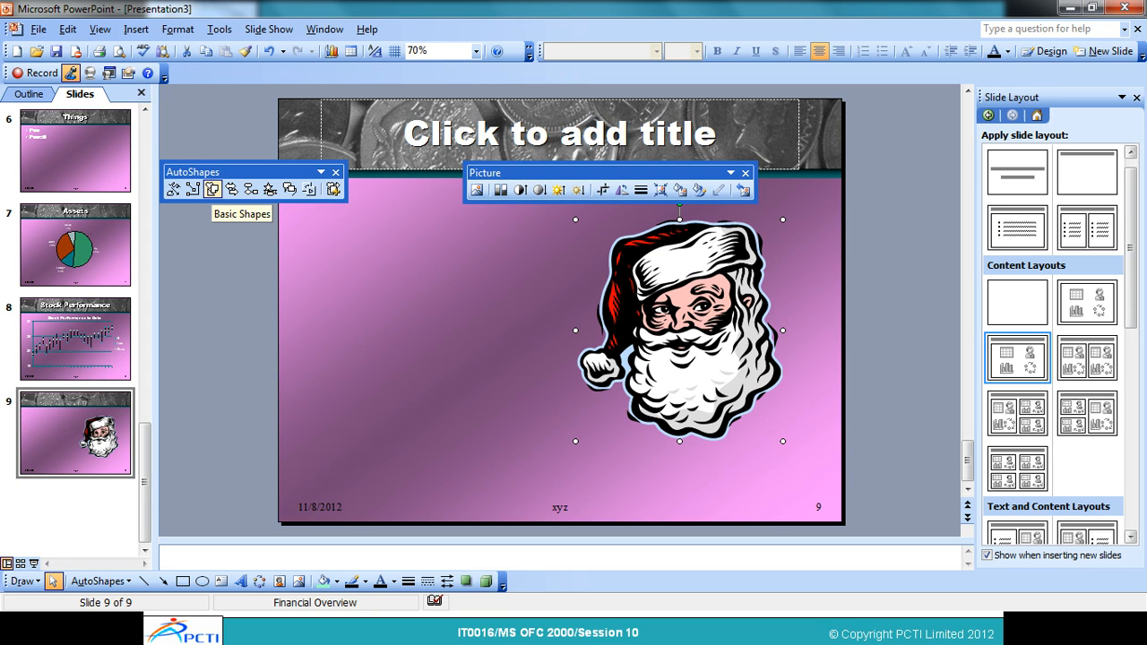
click(335, 172)
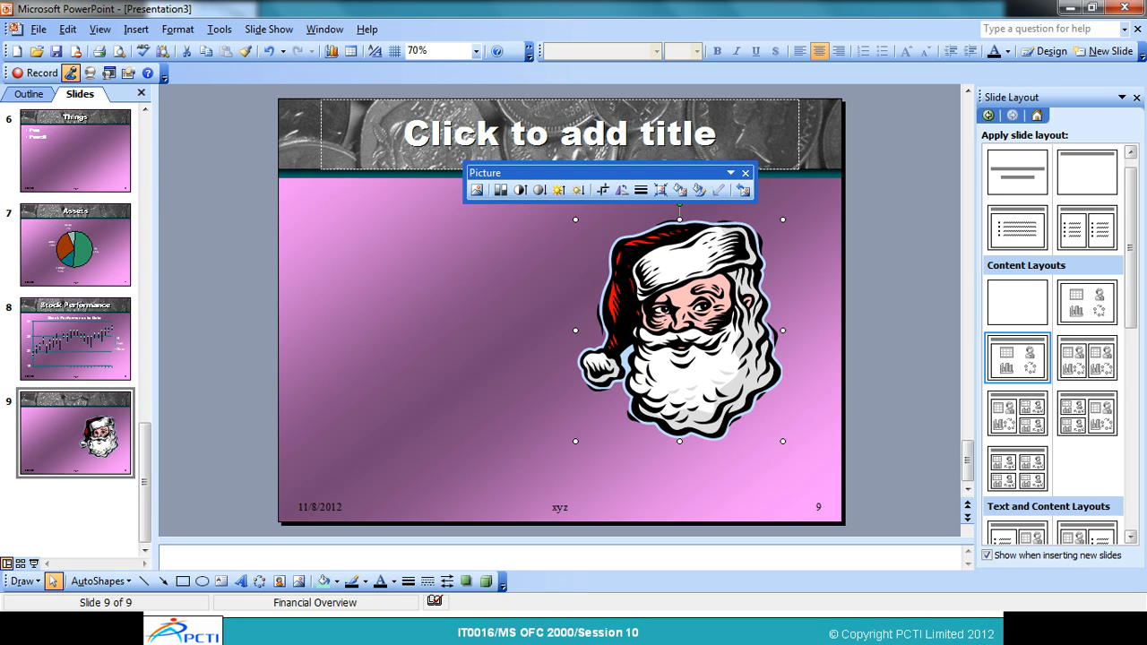
Draw a parallelogram AutoShape in the lower-left area of the slide and fill it with black.
click(101, 580)
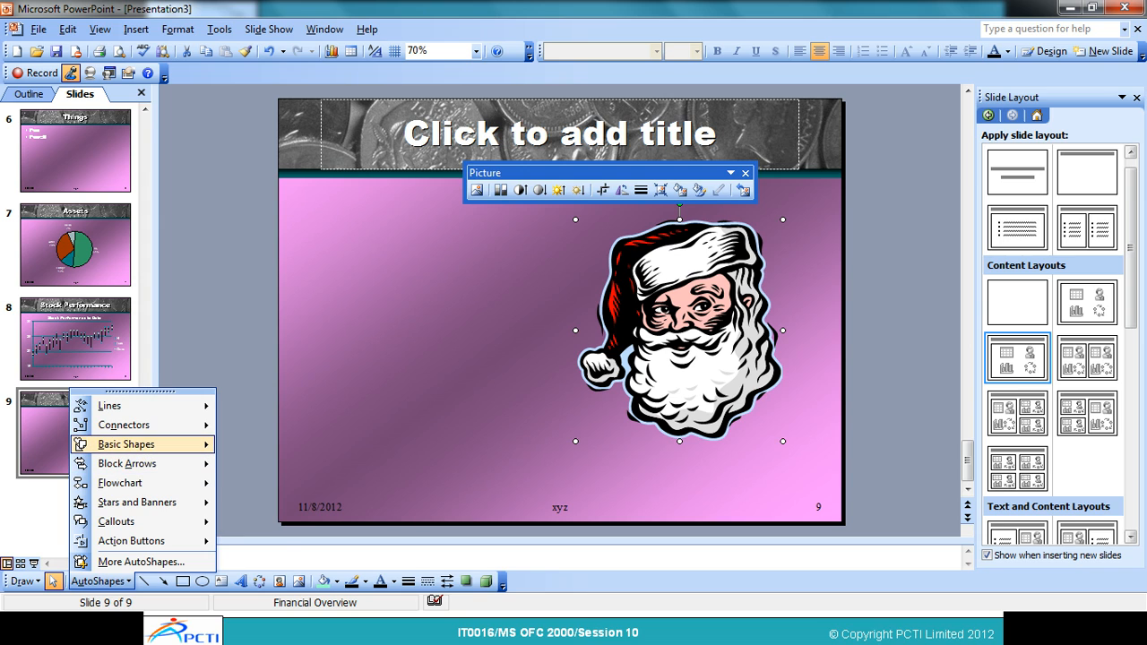
mouse_move(125, 444)
click(245, 454)
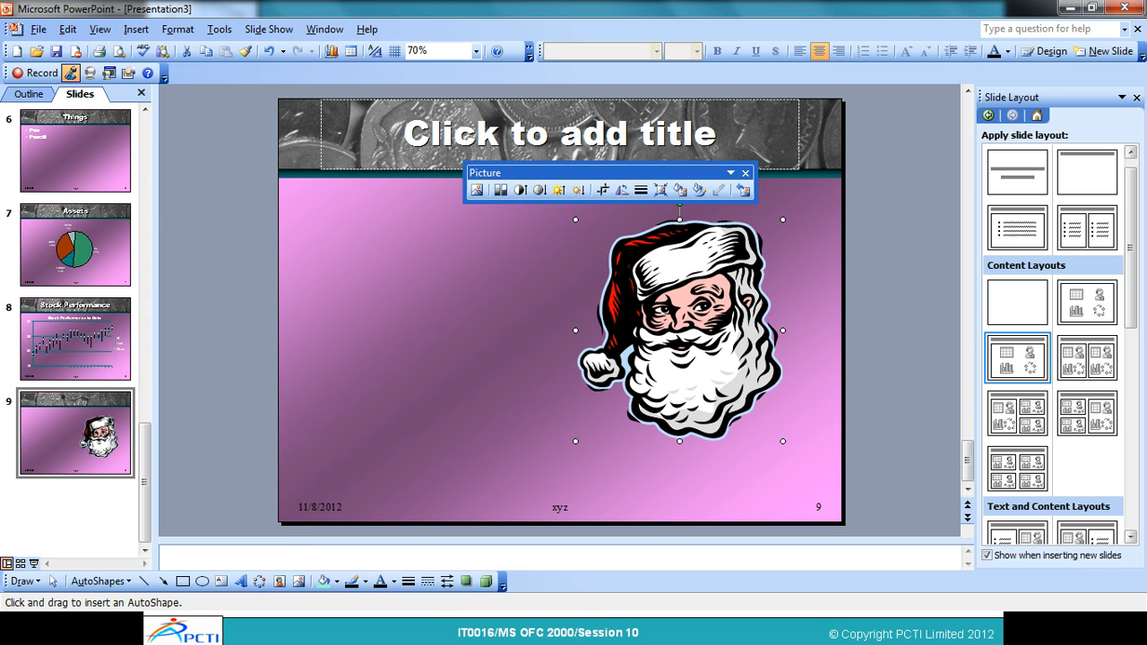
drag(325, 317, 475, 442)
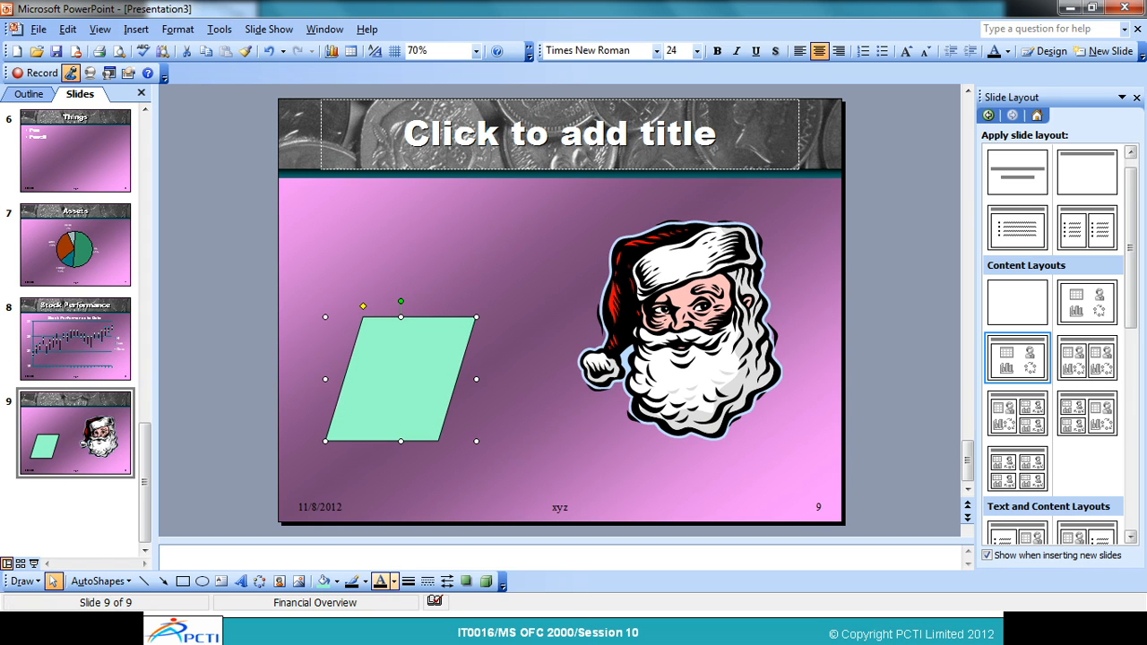
click(336, 581)
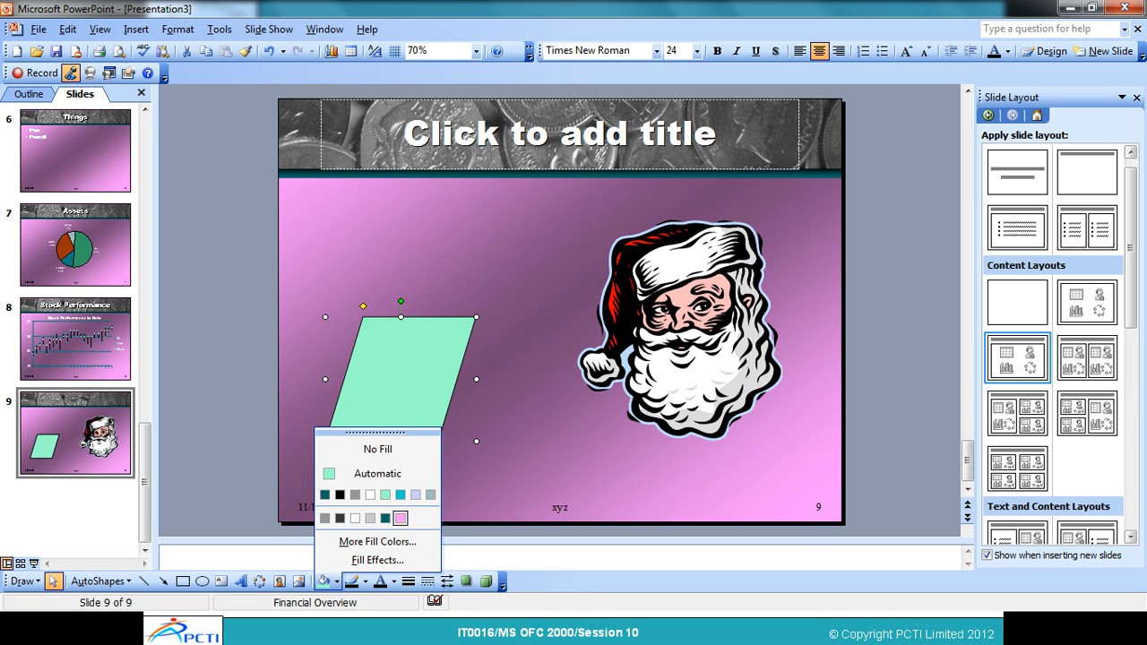
click(340, 493)
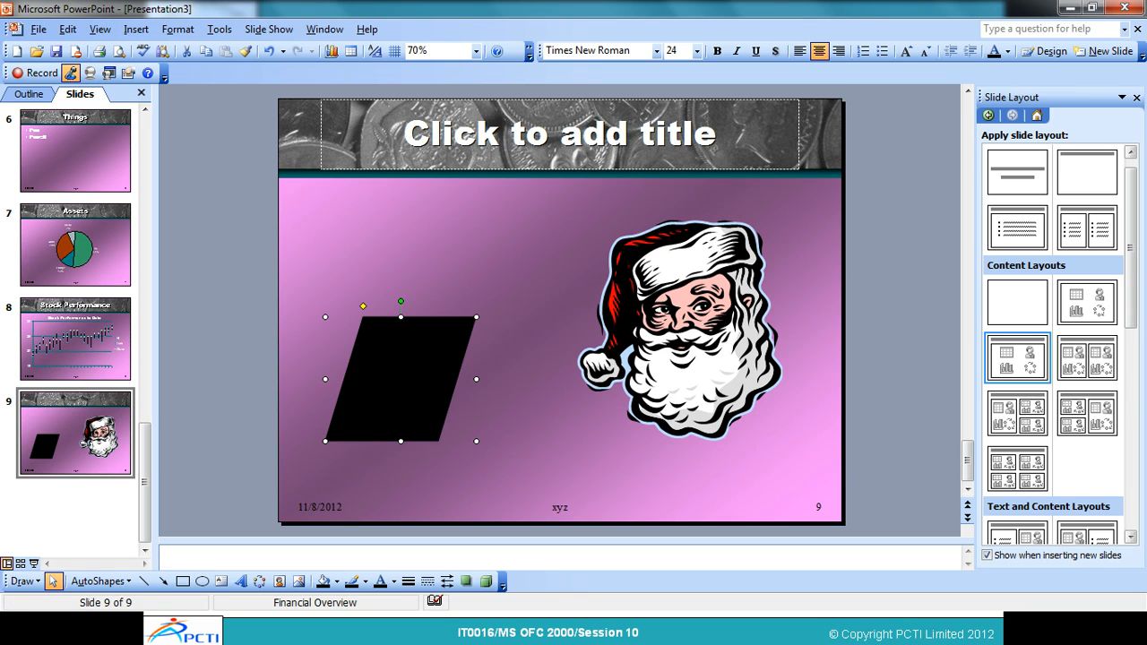
Draw a wide ellipse overlapping the lower half of the black parallelogram.
click(203, 581)
drag(324, 383, 485, 472)
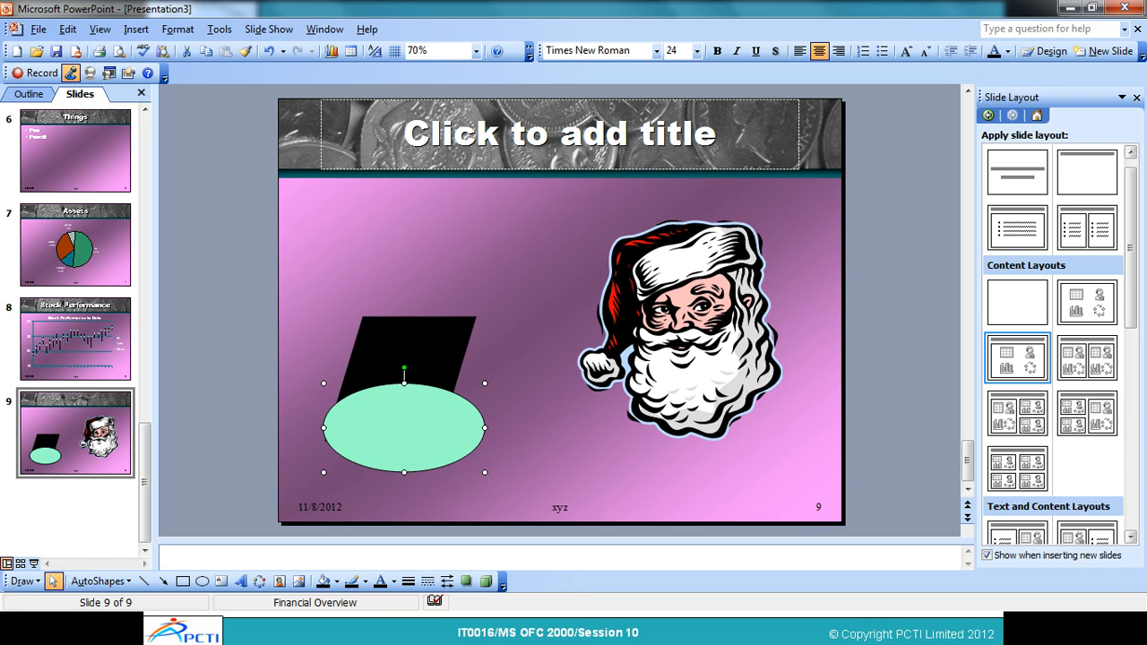
key(Escape)
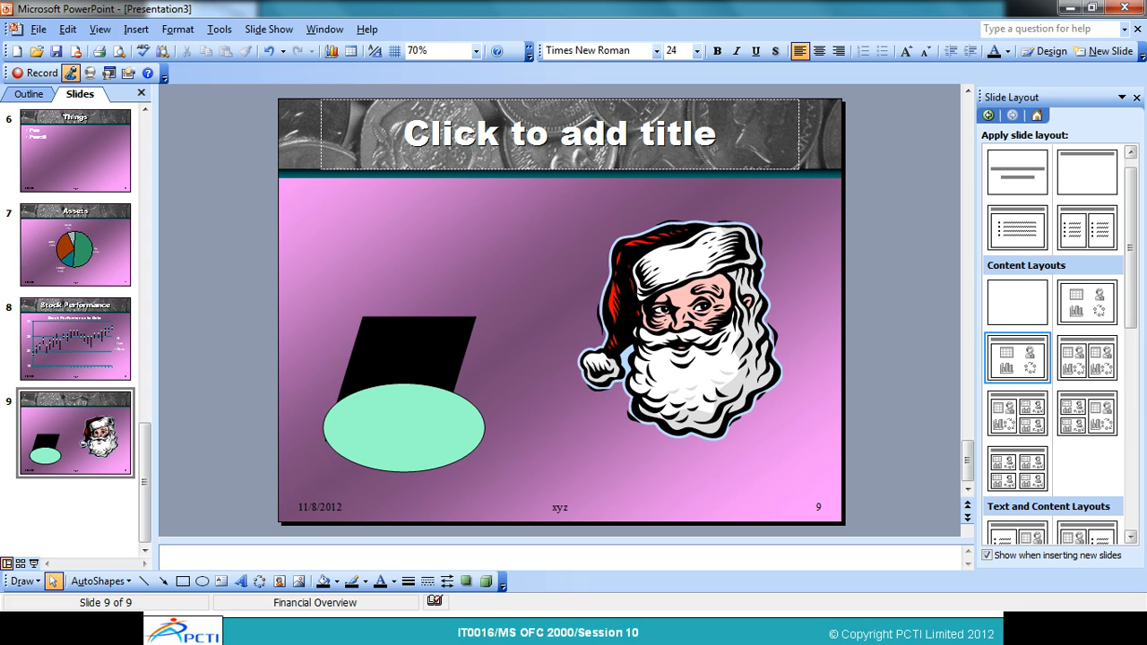
key(ctrl+z)
key(ctrl+y)
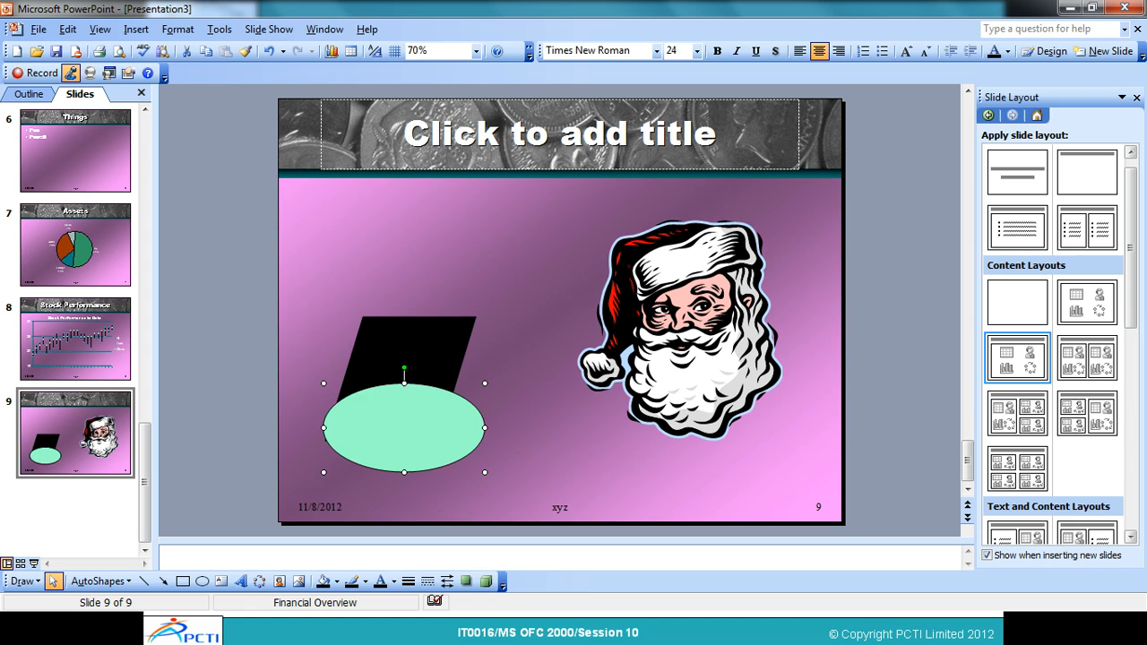
Try to group the ellipse, the parallelogram and the Santa picture together.
shift+click(413, 347)
shift+click(685, 331)
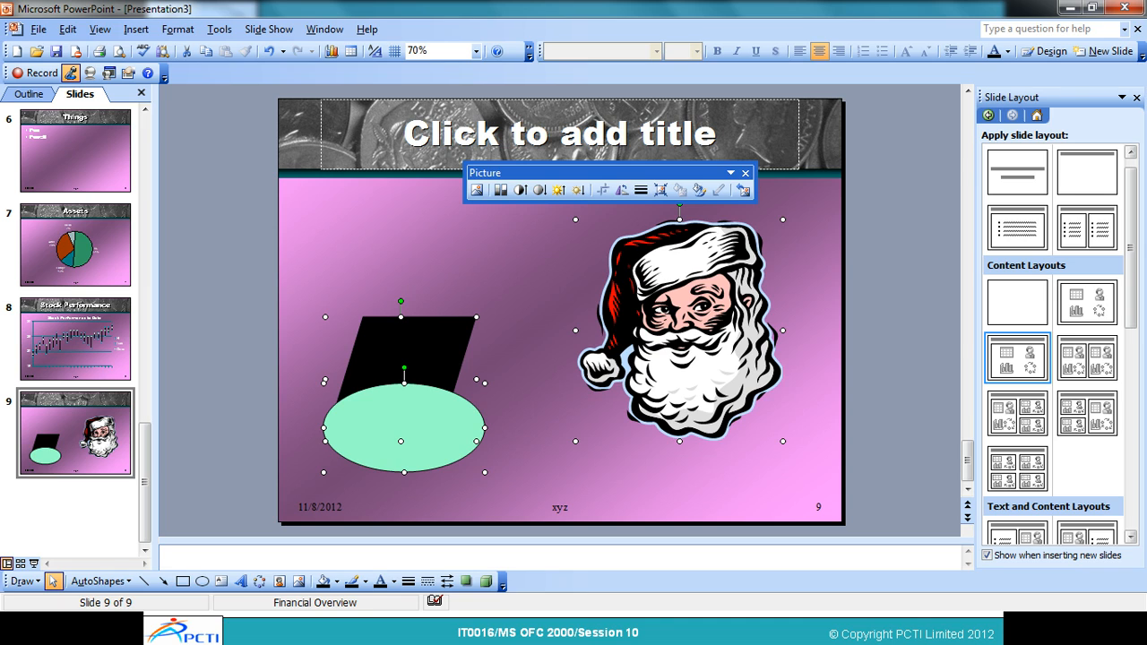
right_click(439, 334)
mouse_move(502, 424)
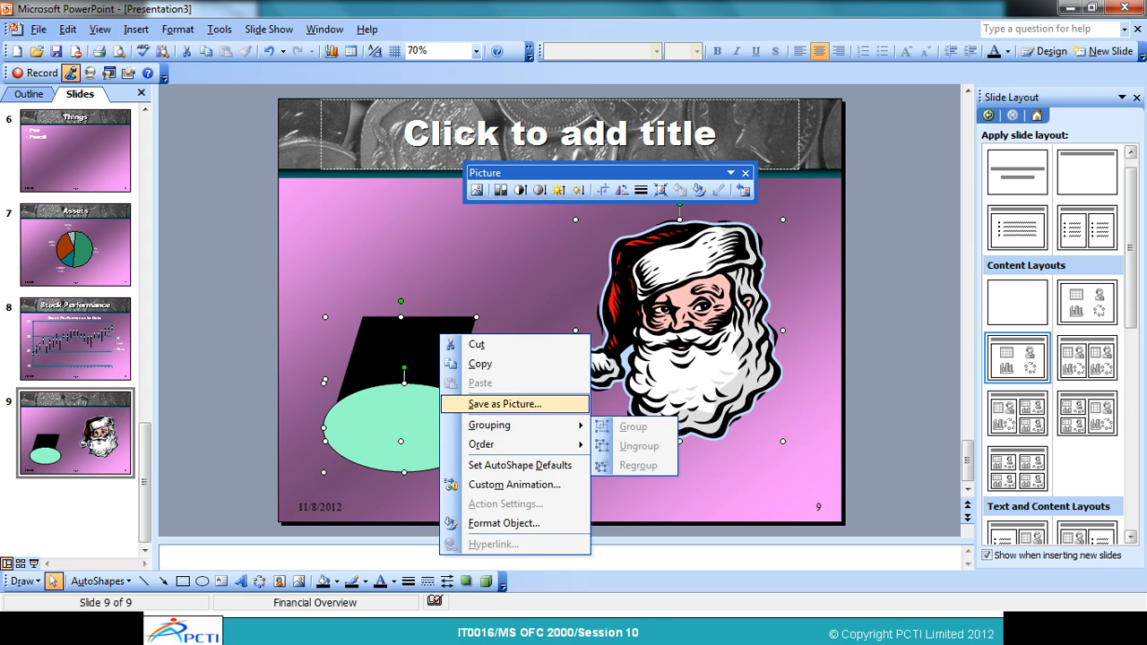
key(Escape)
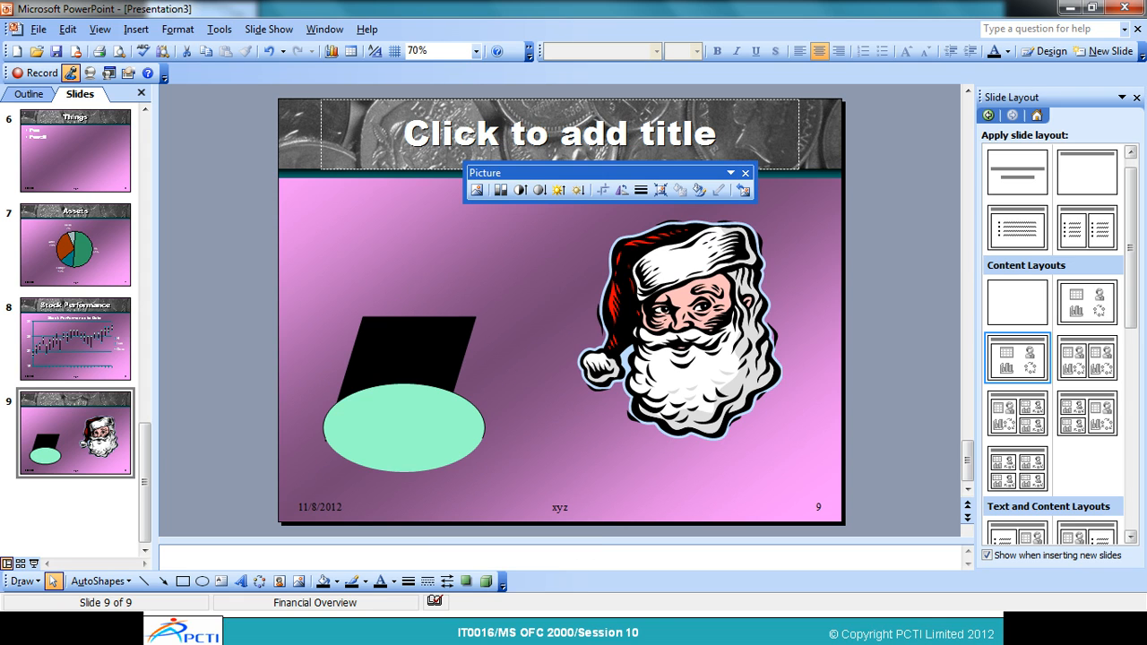
Group the parallelogram with the ellipse and move the group up towards the middle of the slide, beside the Santa picture.
click(406, 354)
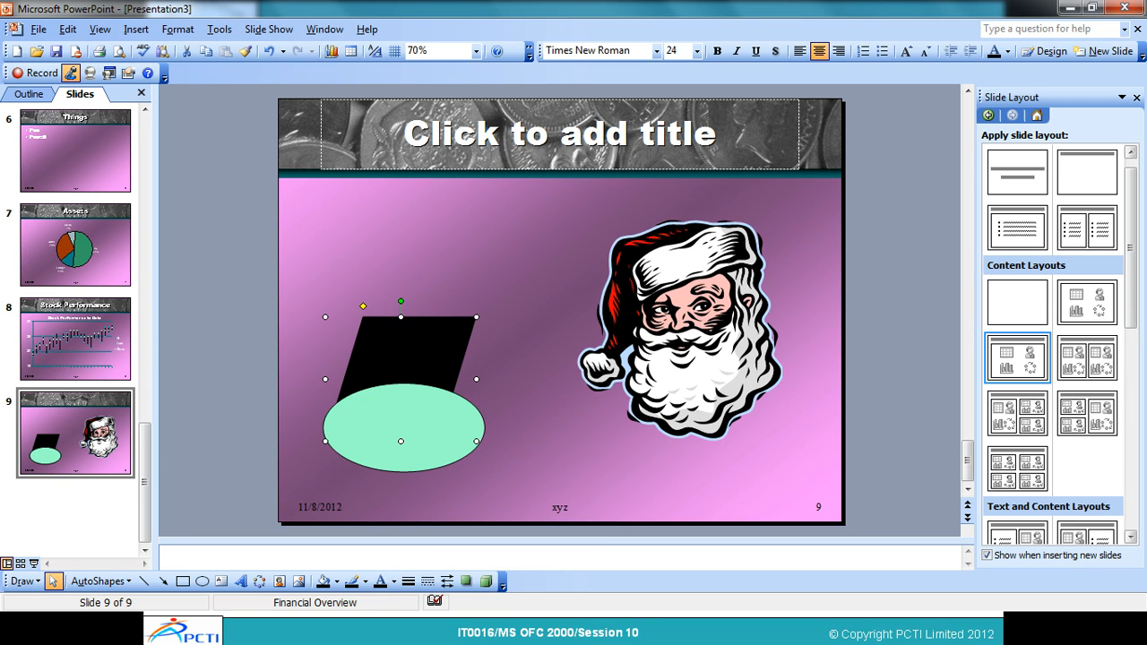
shift+click(404, 430)
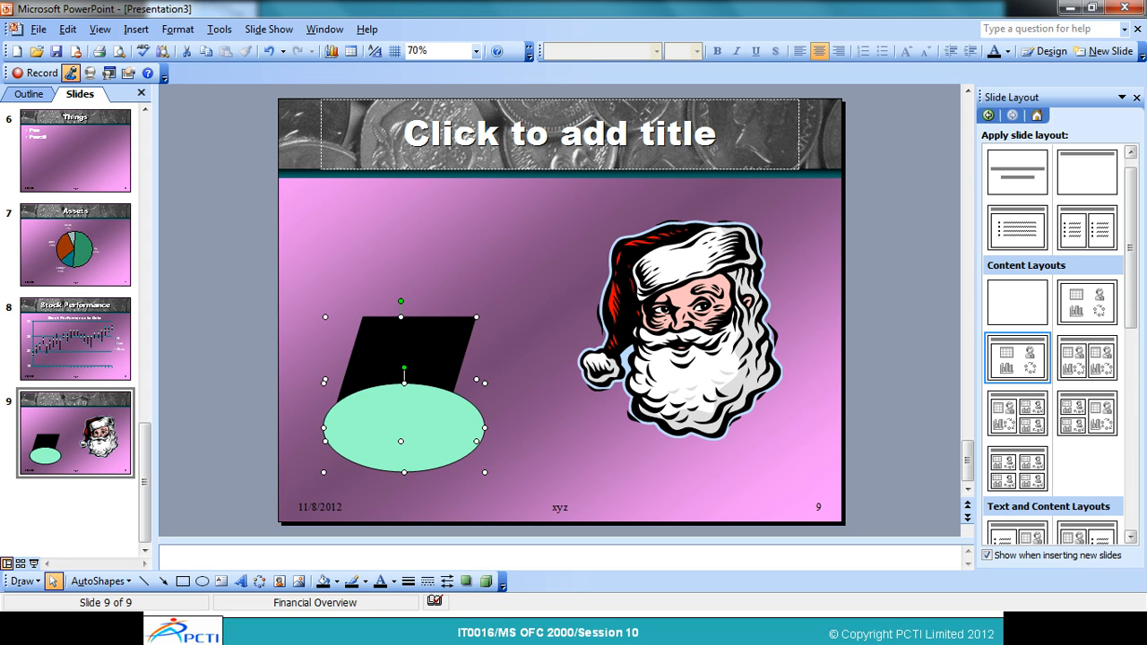
right_click(400, 192)
mouse_move(475, 284)
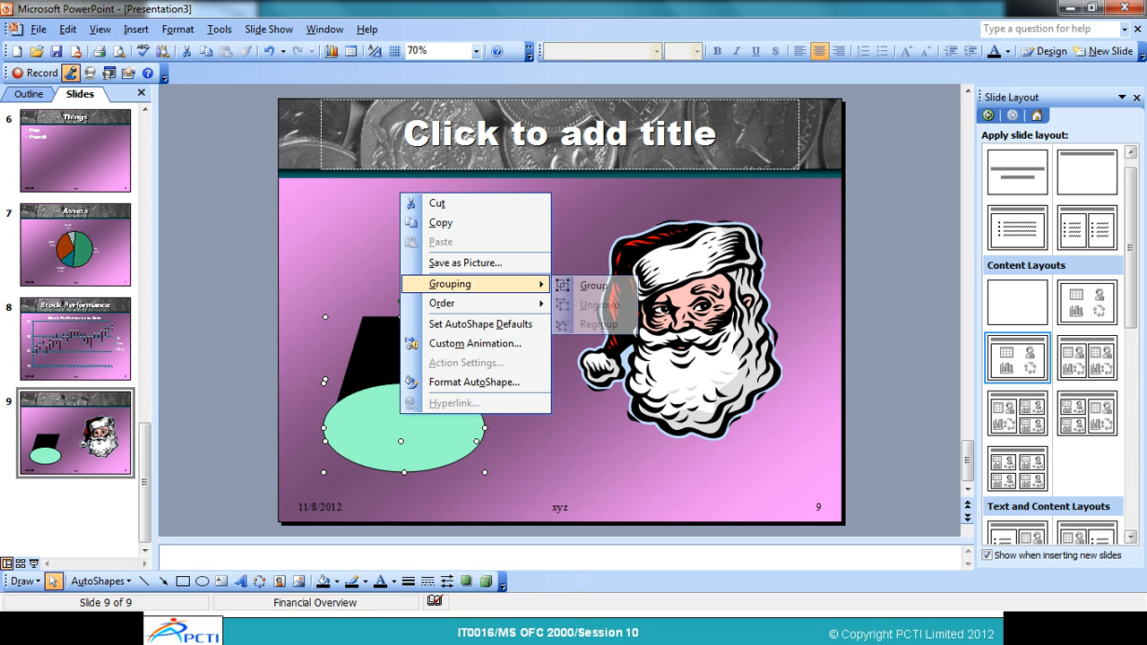
click(593, 284)
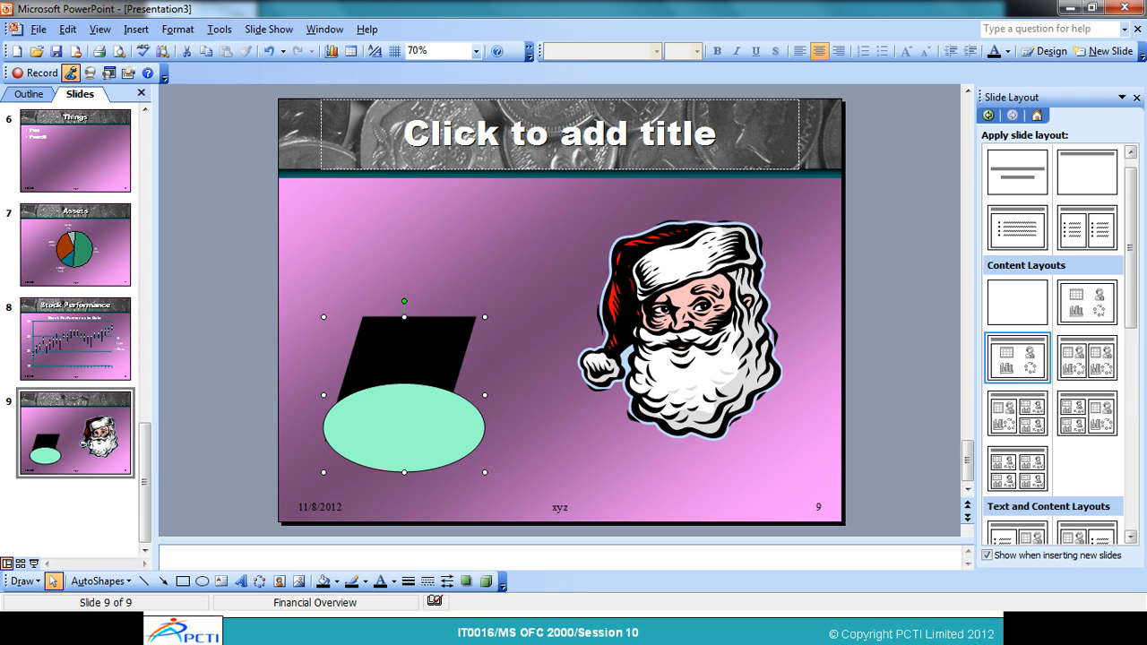
drag(448, 359, 545, 239)
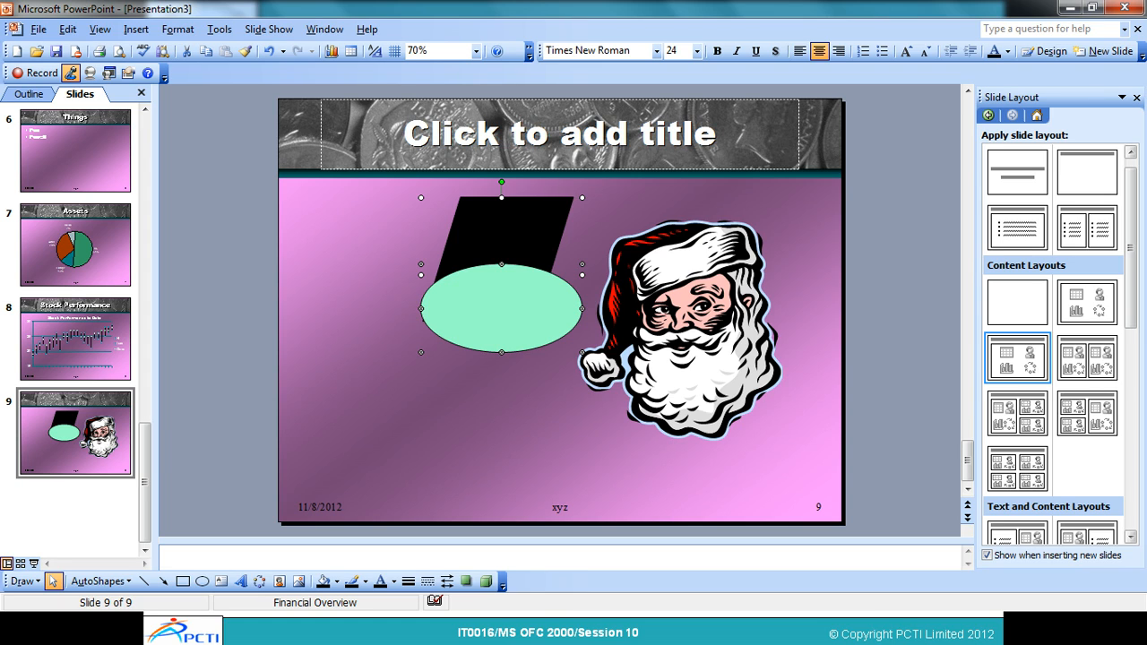
Ungroup the parallelogram and the ellipse.
right_click(485, 247)
mouse_move(574, 360)
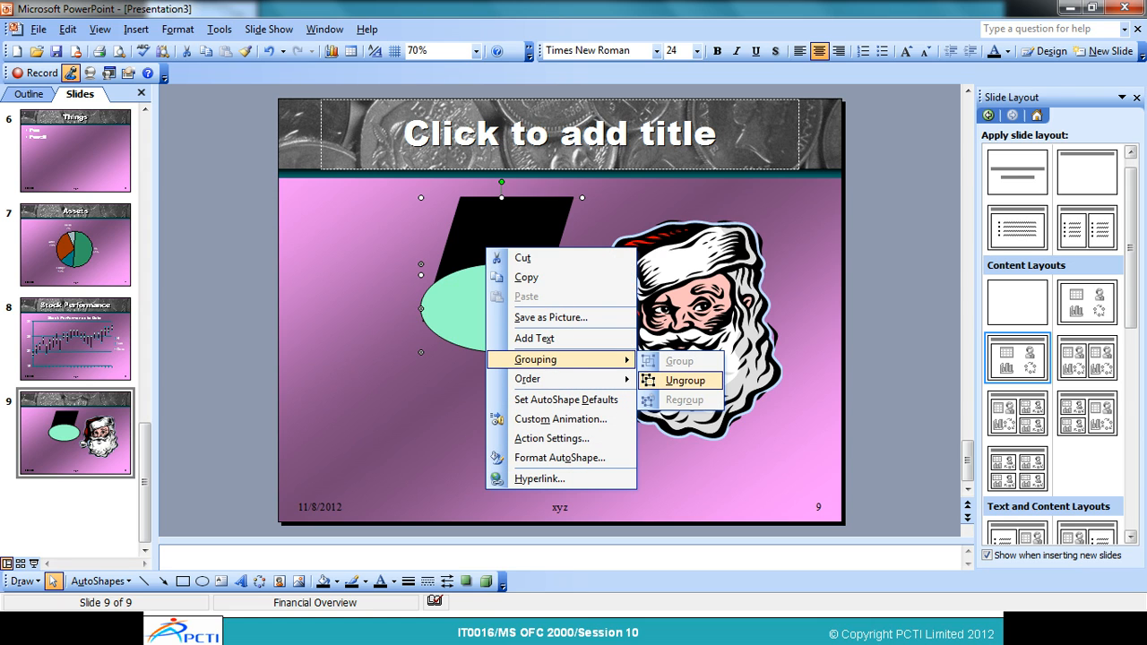
click(684, 380)
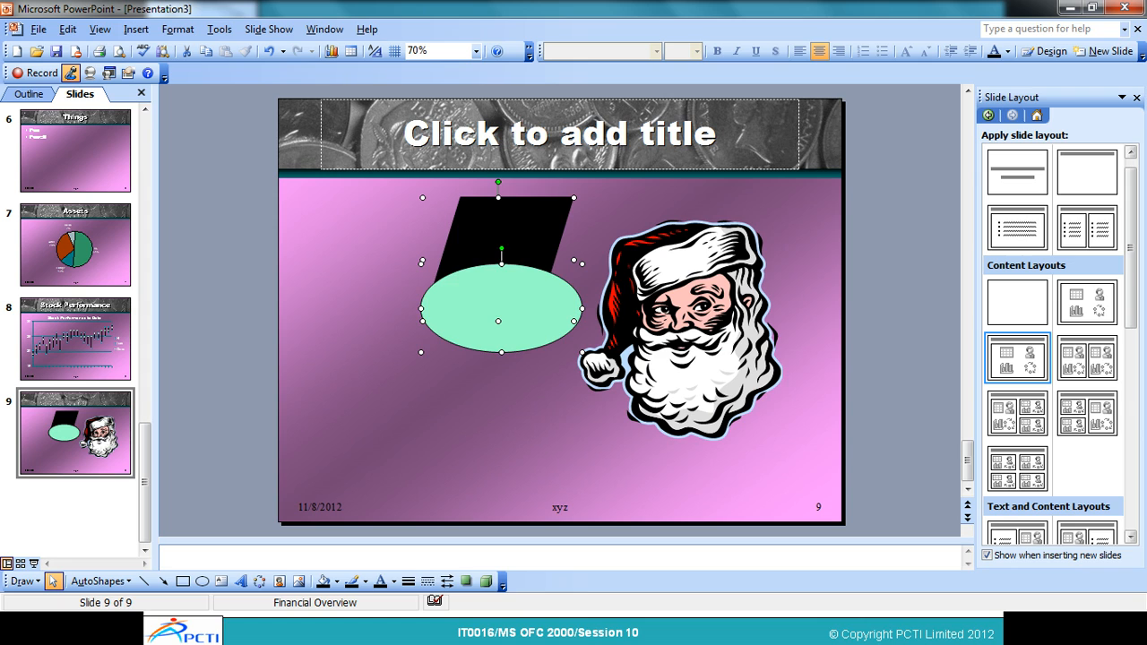
Move the ellipse to the lower left of the Santa picture and place the parallelogram centrally behind it.
click(498, 410)
click(502, 313)
drag(502, 313, 452, 411)
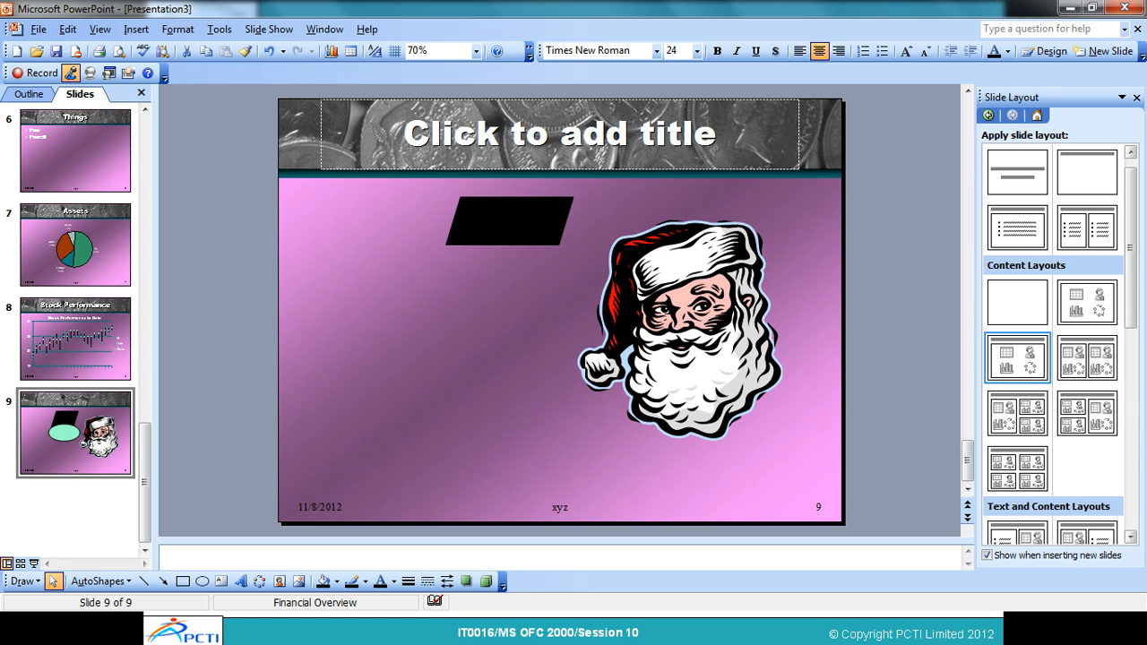
drag(501, 249, 419, 273)
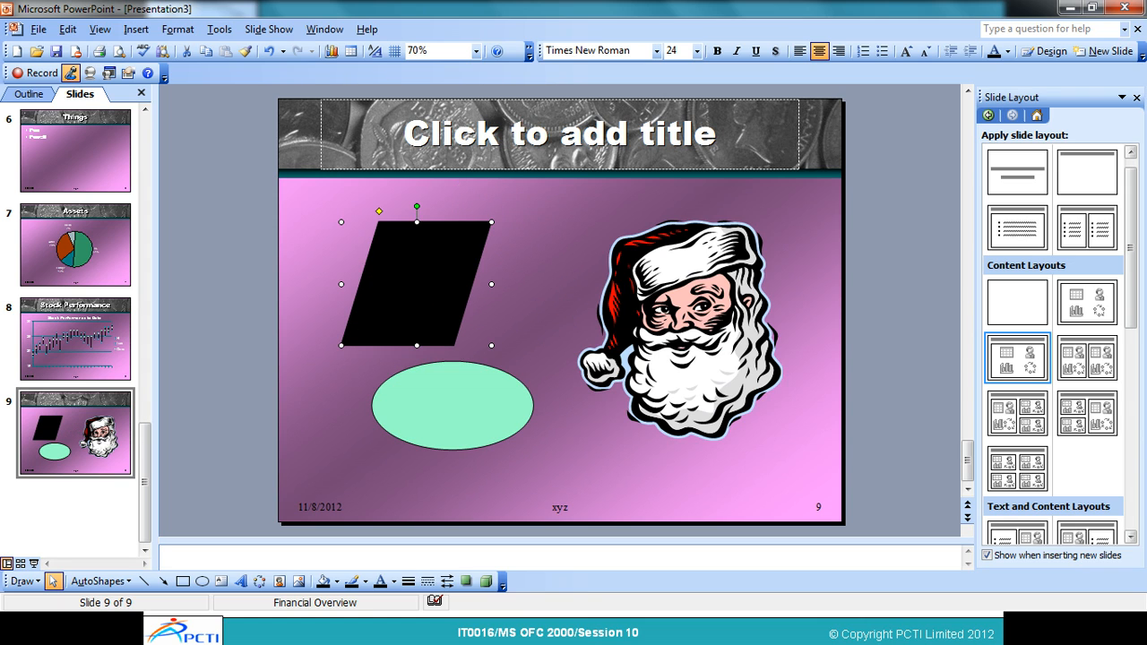
drag(437, 409, 462, 393)
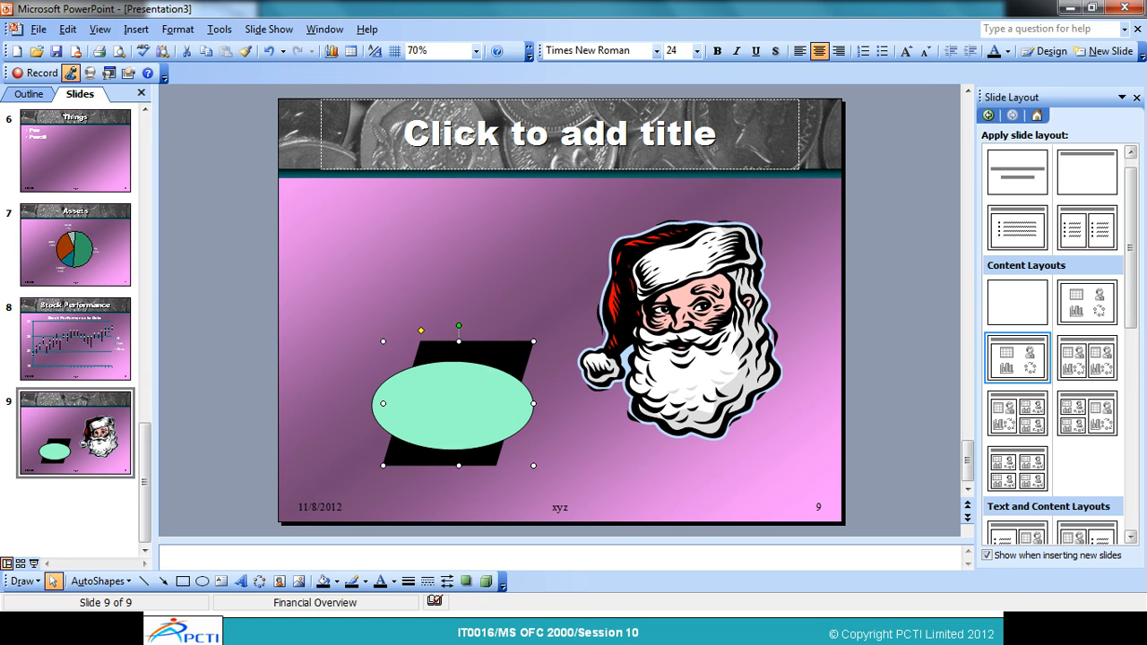
Bring the black parallelogram to the front of the ellipse.
right_click(511, 351)
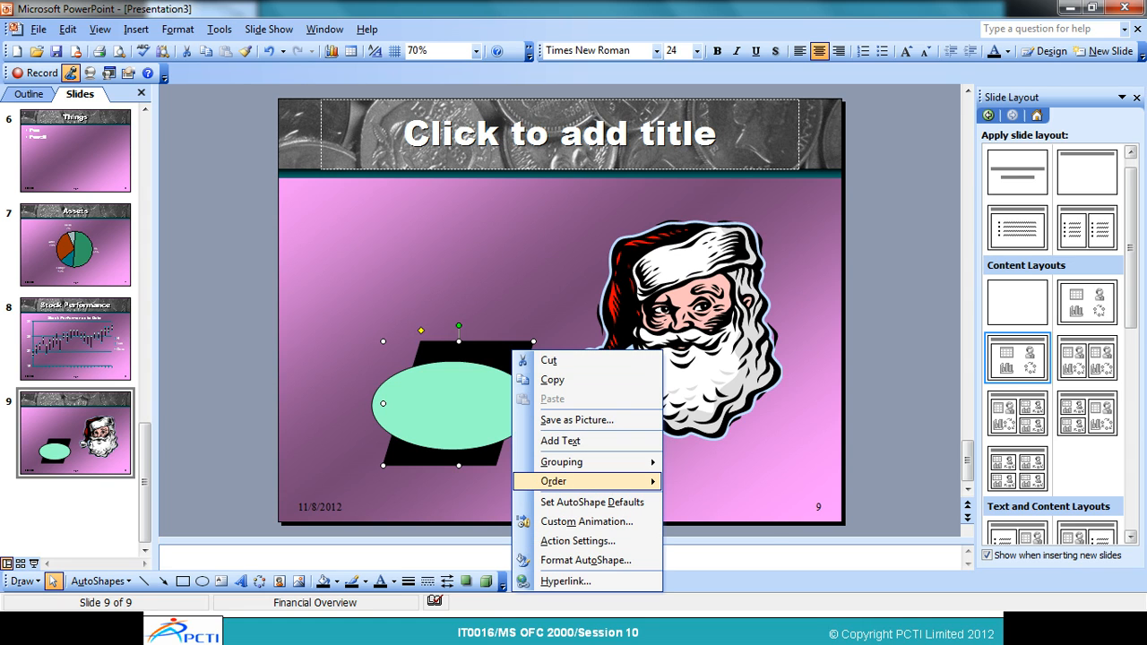
mouse_move(553, 482)
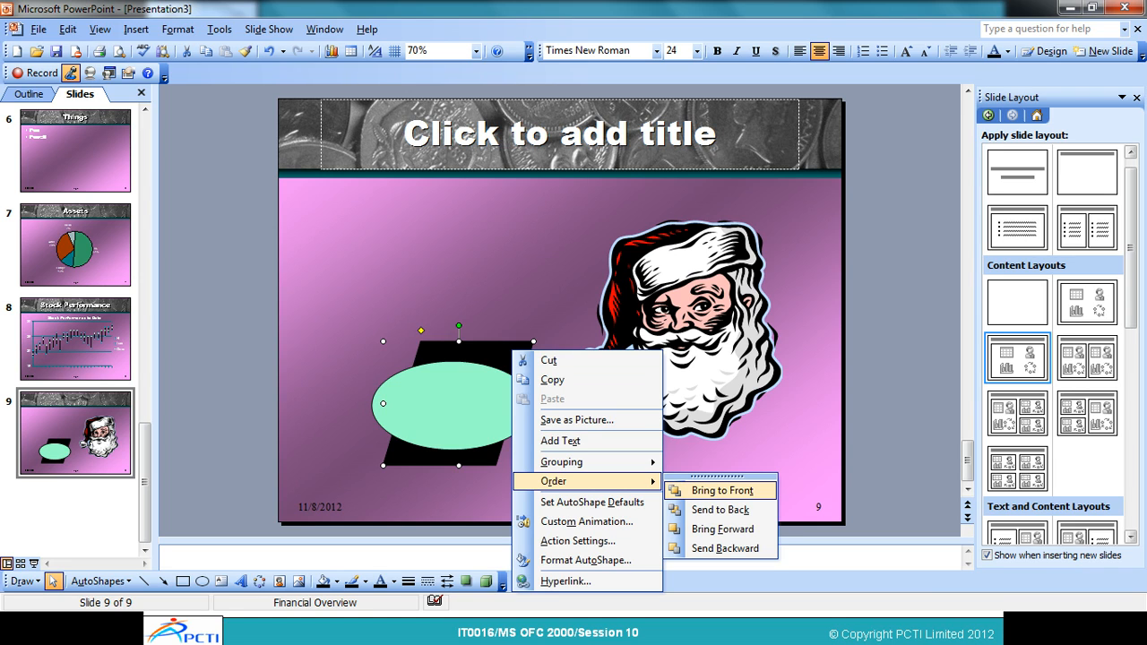
click(722, 490)
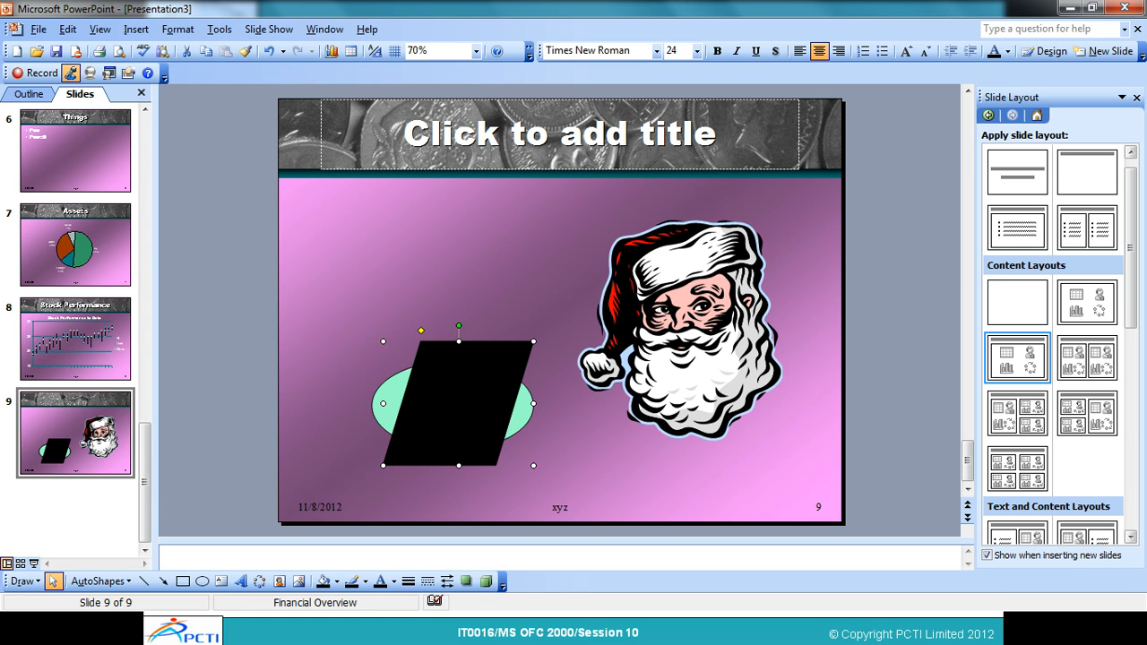
Switch to the running Session 10 slide show and advance from Formatting images(3) to the Slides Effect slide.
key(alt+Tab)
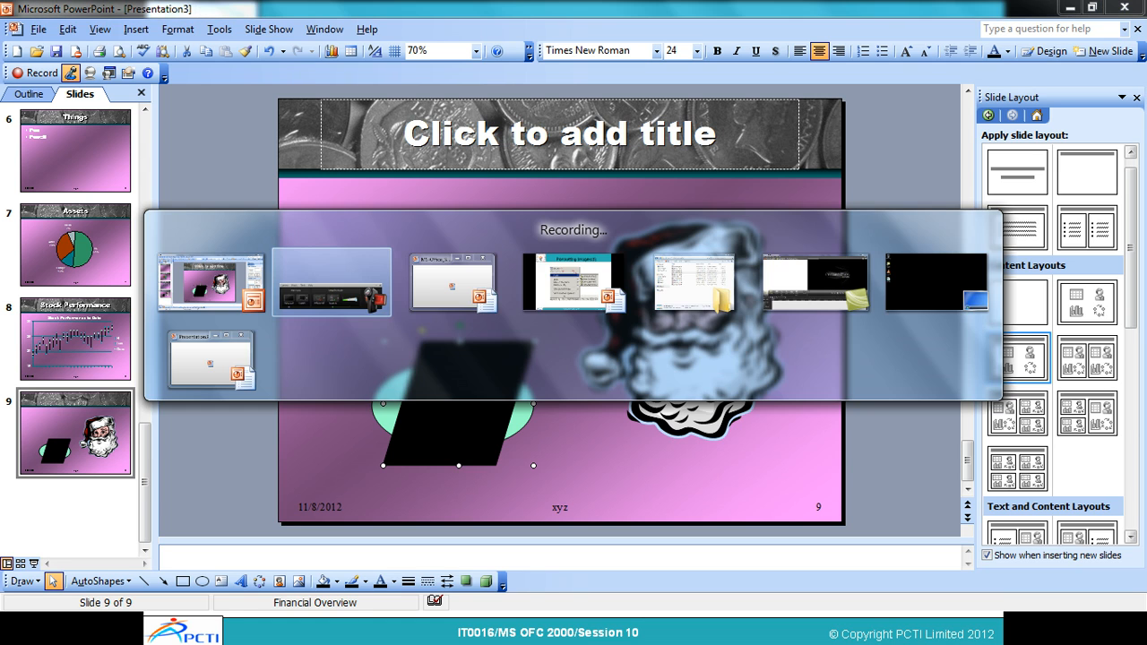
key(alt+Tab)
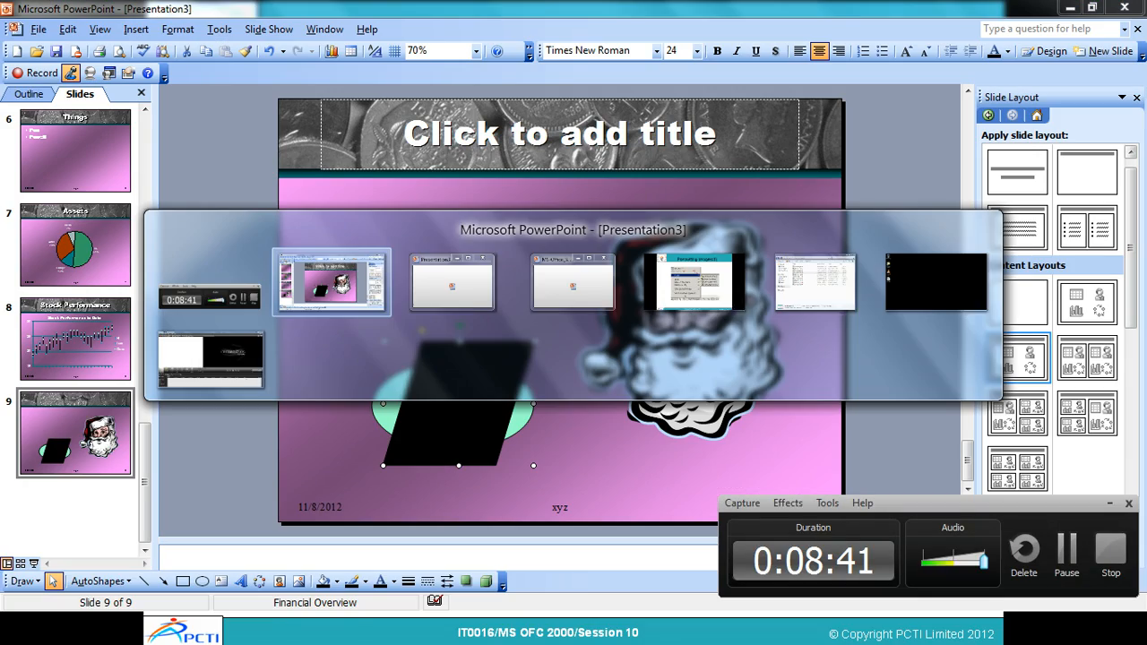
key(alt+Tab)
key(alt+Tab)
key(alt+Tab)
key(alt+Tab)
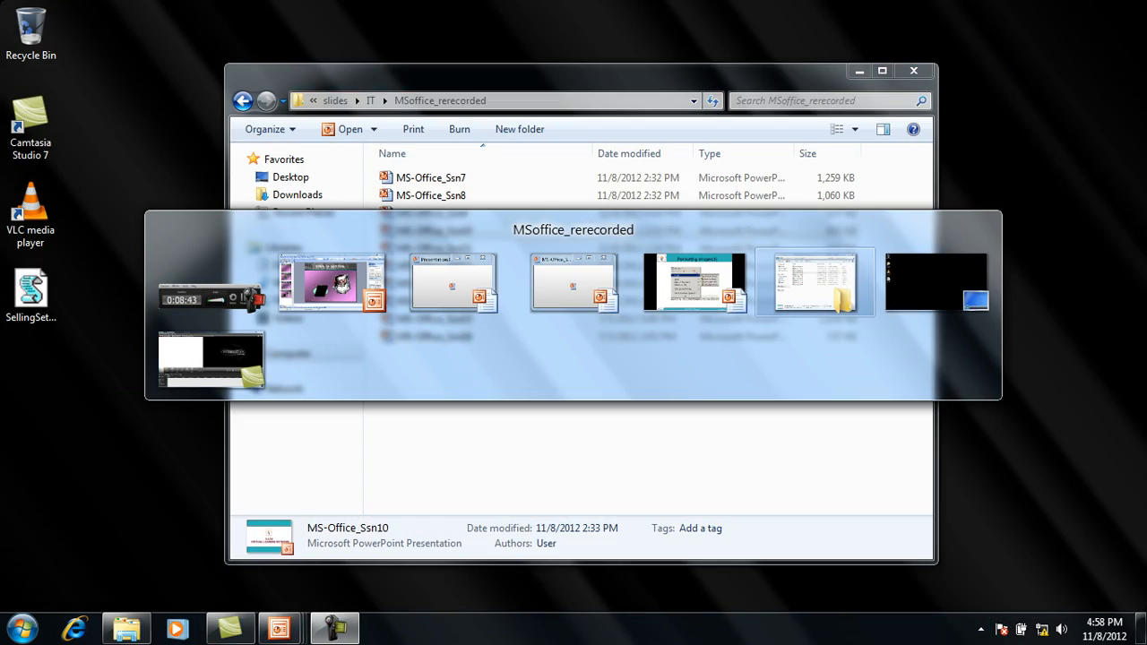
key(alt+Tab)
key(alt+Tab)
key(alt+Tab)
key(alt+Tab)
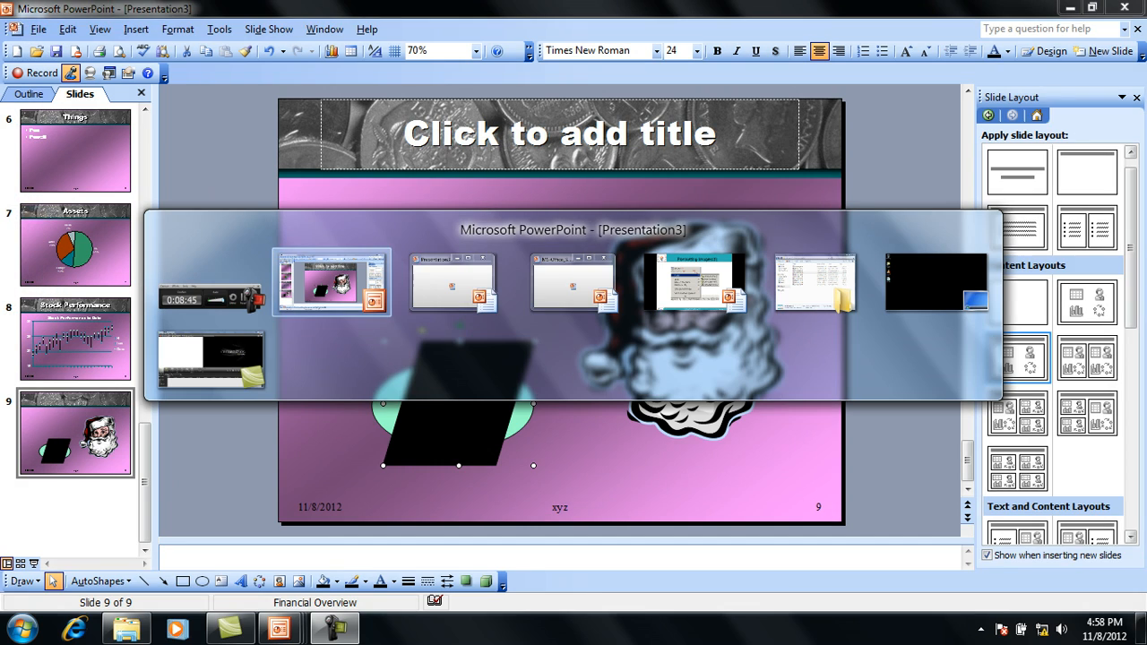
key(alt+Tab)
key(alt+Tab)
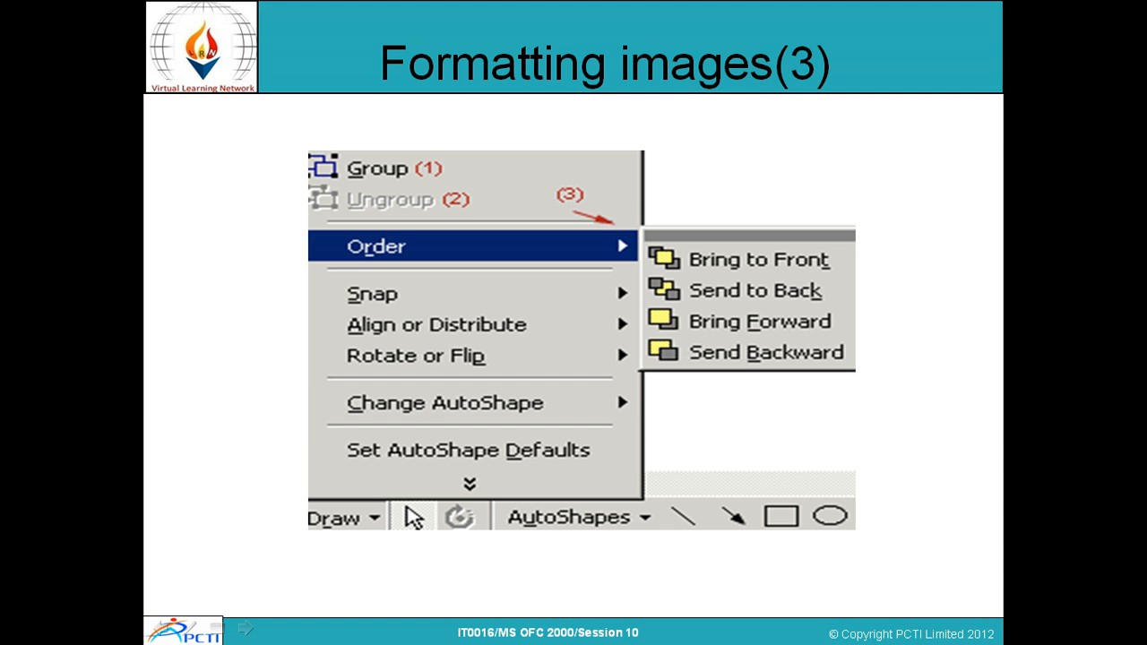
key(Right)
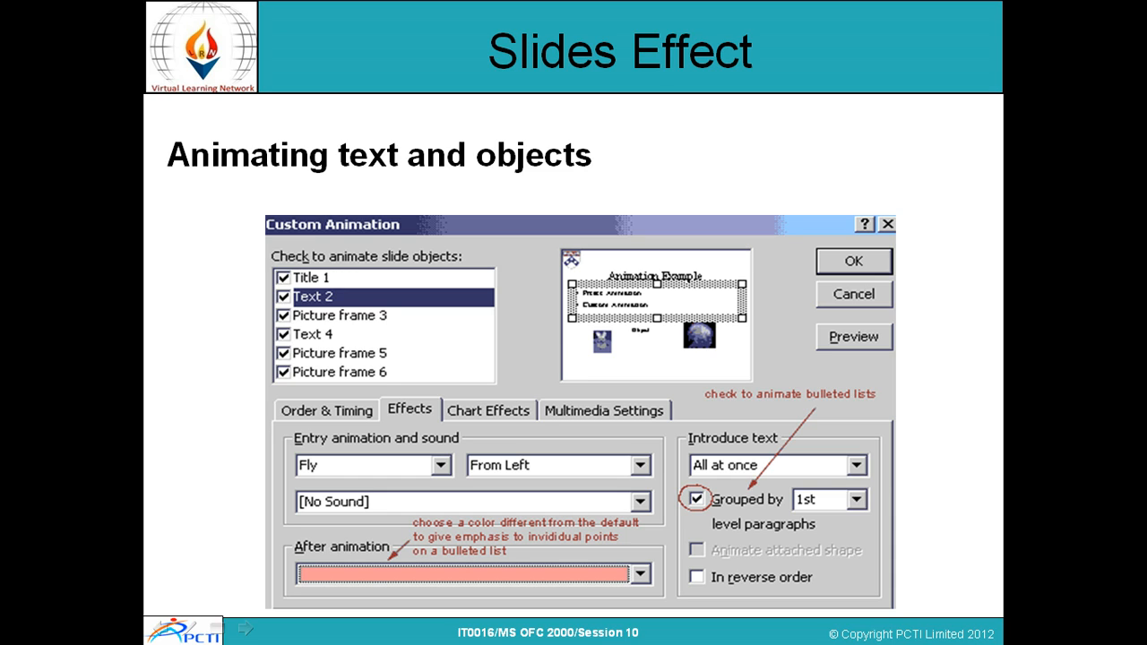